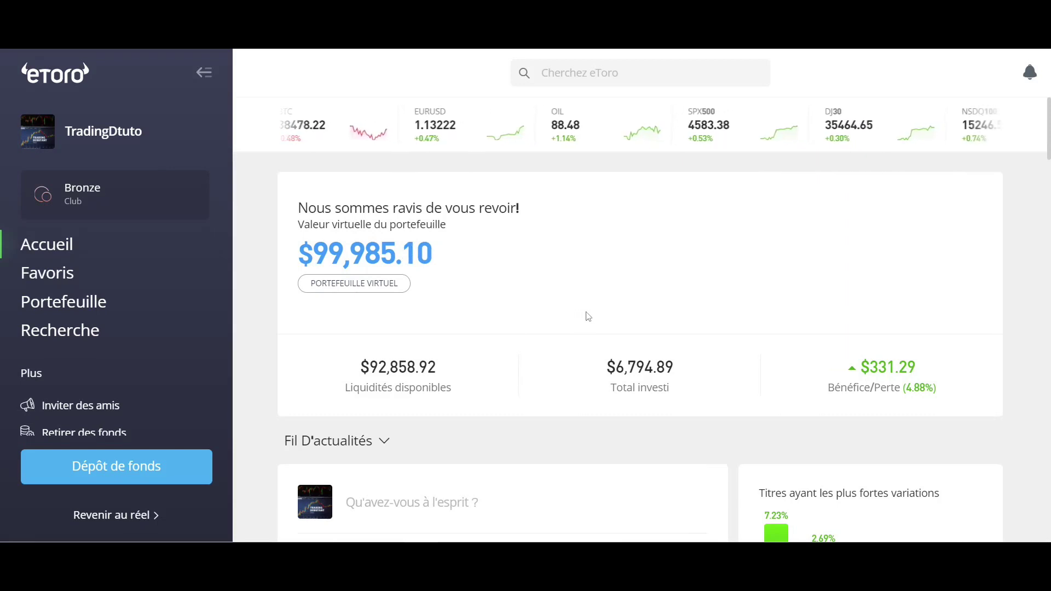
# Search for "eth" and open the Ethereum (ETH) market page
pyautogui.click(578, 69)
pyautogui.write('eth')
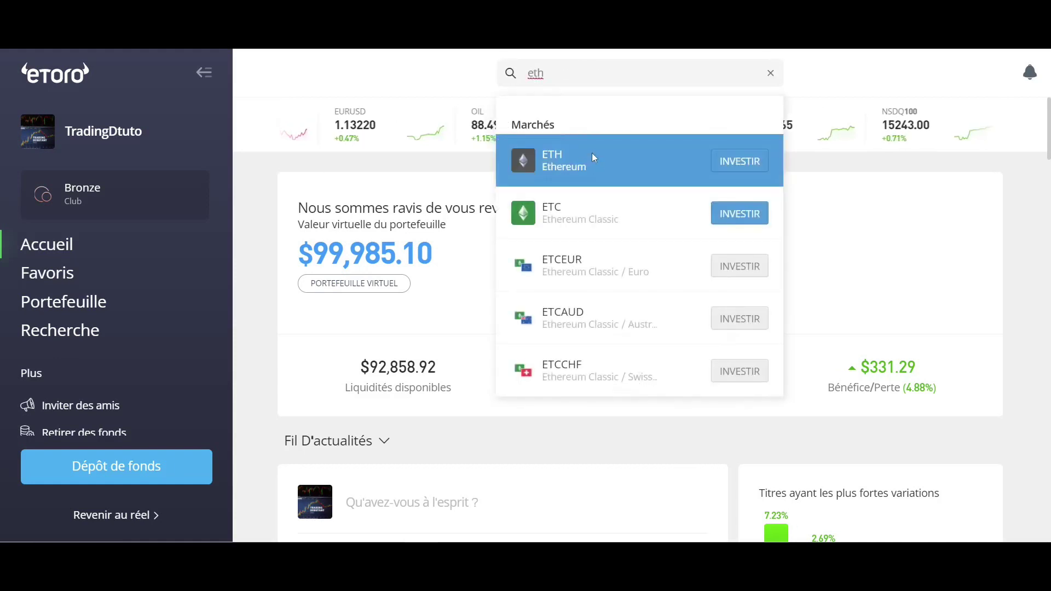
pyautogui.click(590, 157)
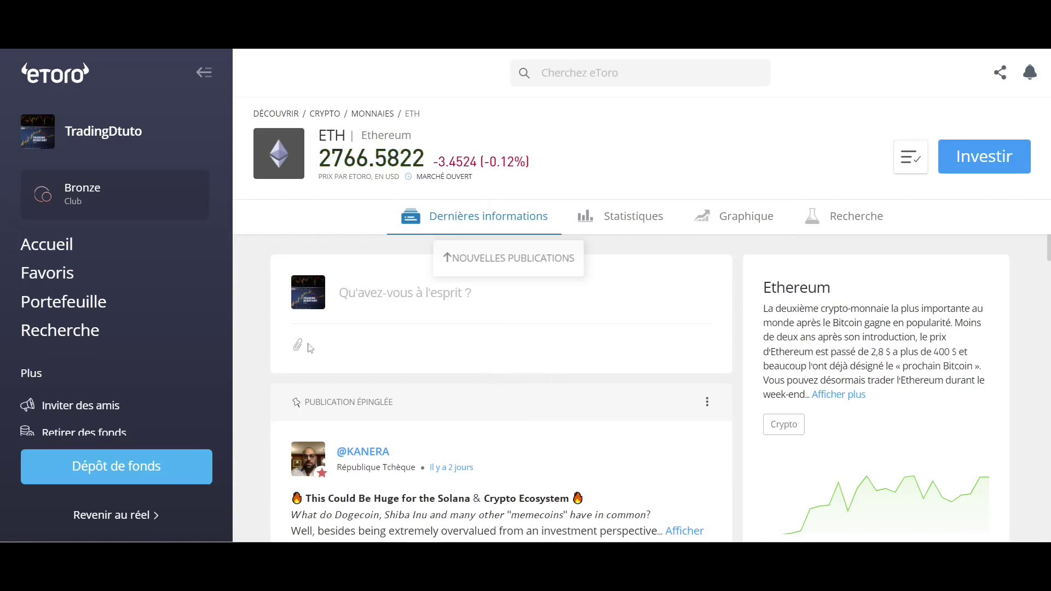
# Examine Ethereum's latest posts and its statistics overview, down to the market ranking
pyautogui.scroll(-5, 500, 394)
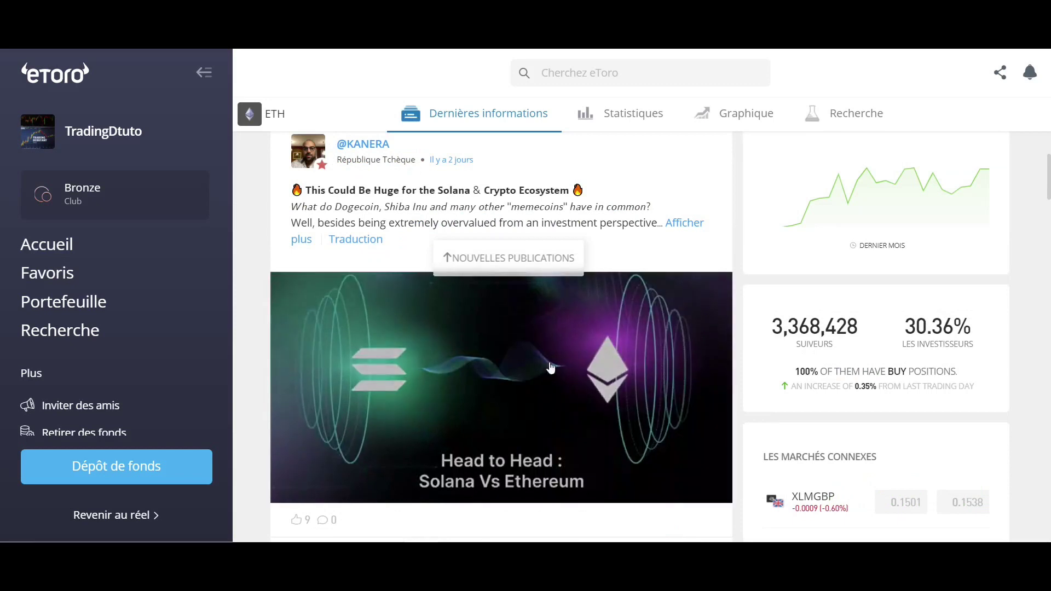
pyautogui.scroll(-5, 496, 388)
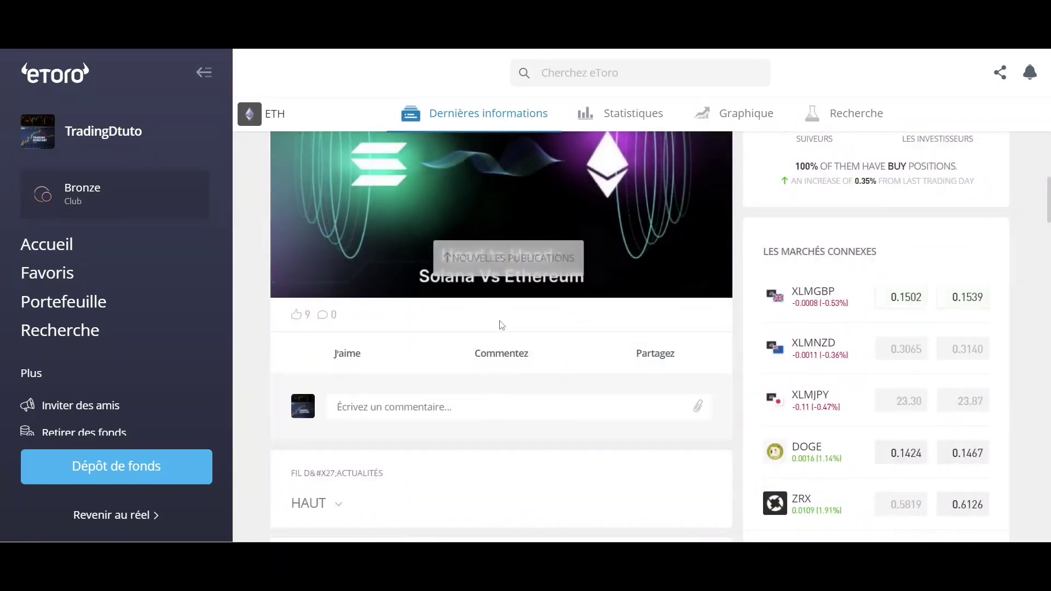
pyautogui.scroll(10, 530, 301)
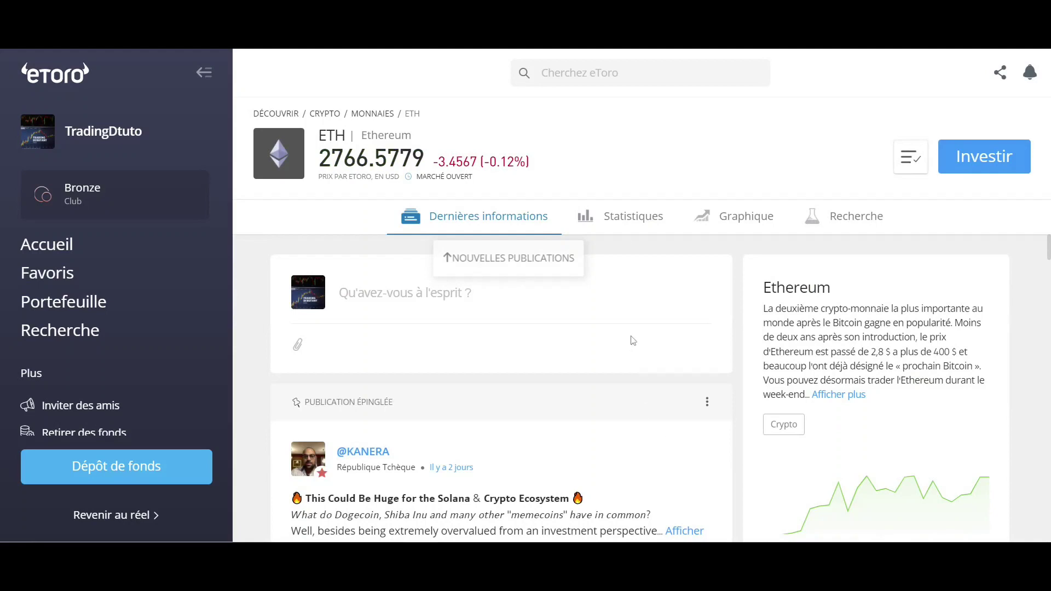
pyautogui.click(635, 241)
pyautogui.scroll(-2, 581, 421)
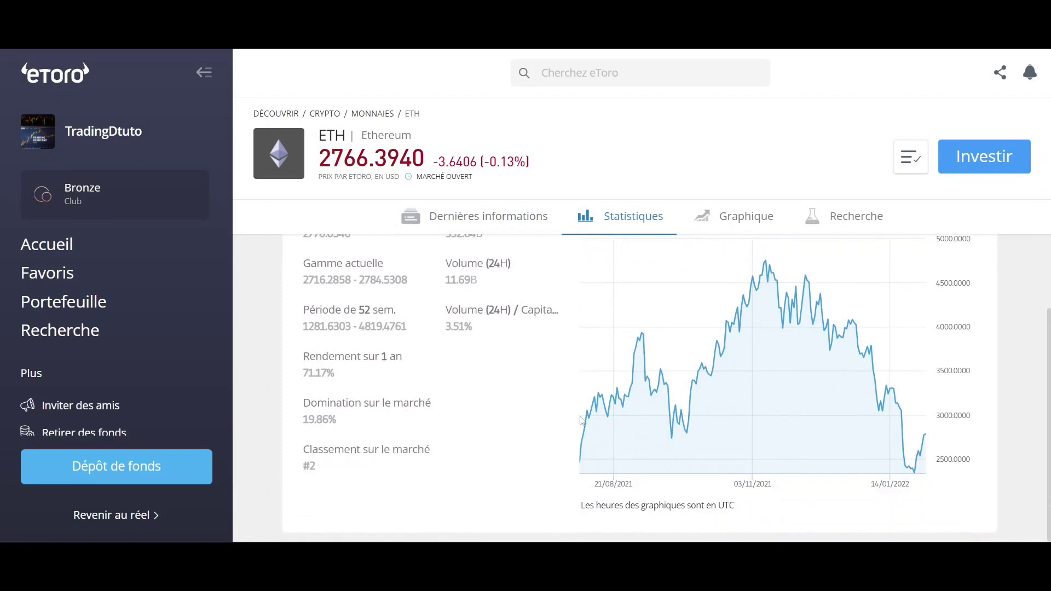
pyautogui.scroll(2, 794, 383)
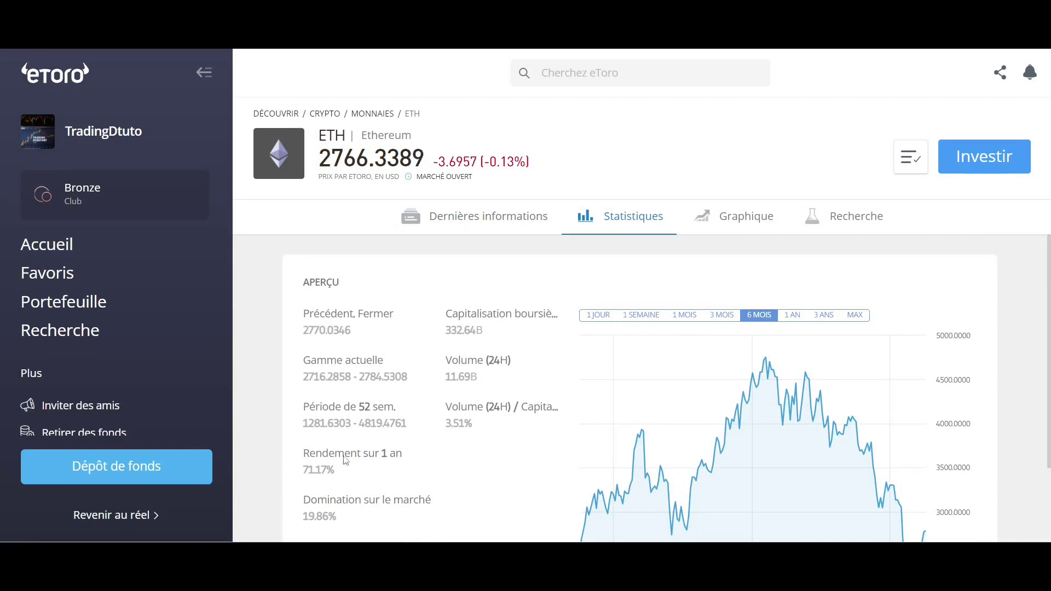
pyautogui.scroll(-2, 307, 474)
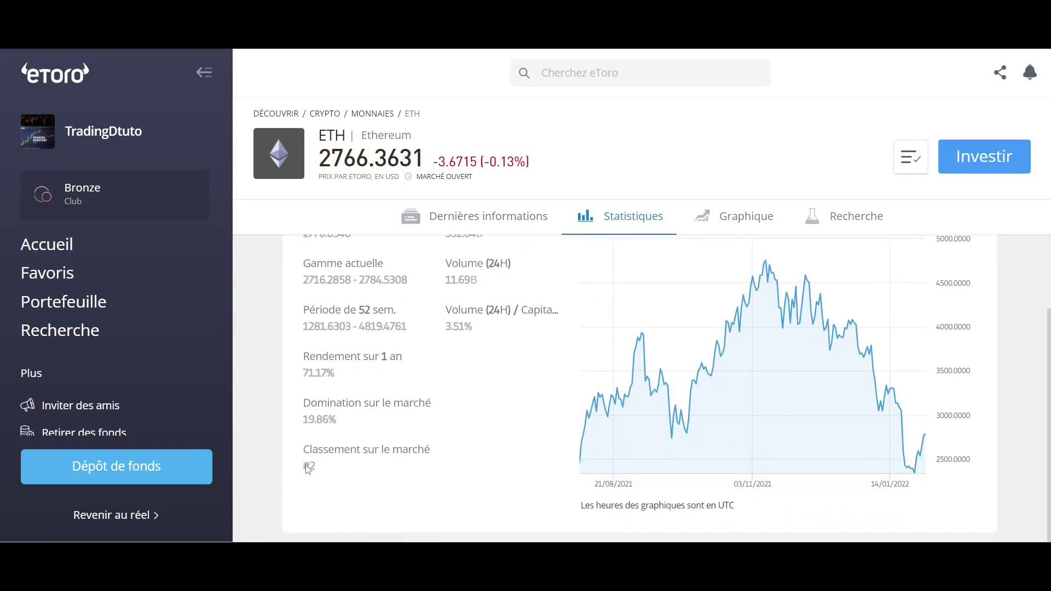
pyautogui.scroll(2, 725, 276)
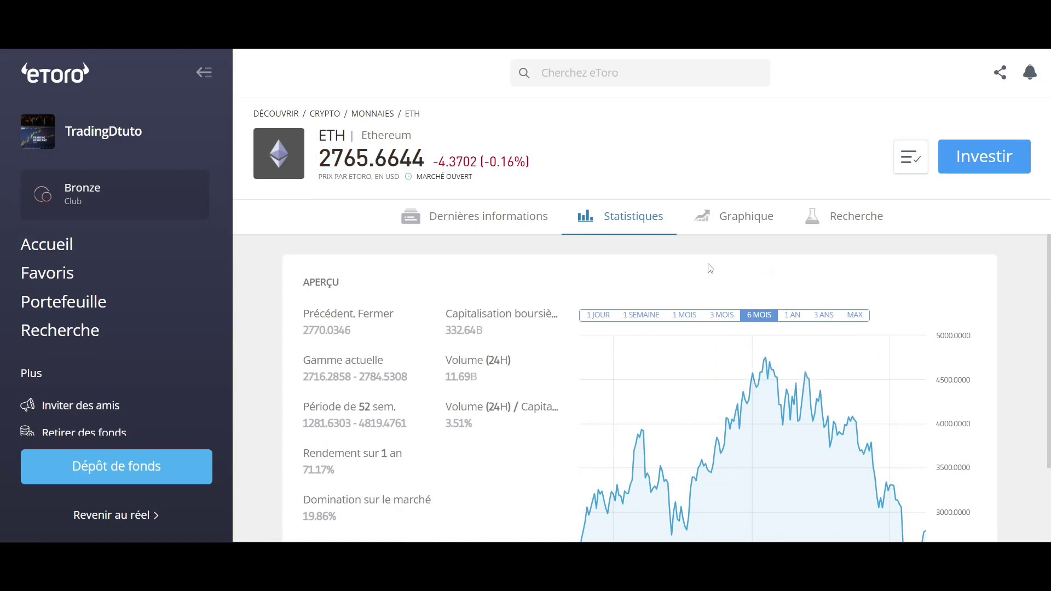
# Show Ethereum's price chart in the expanded view and change its style to green and red candlesticks
pyautogui.click(739, 239)
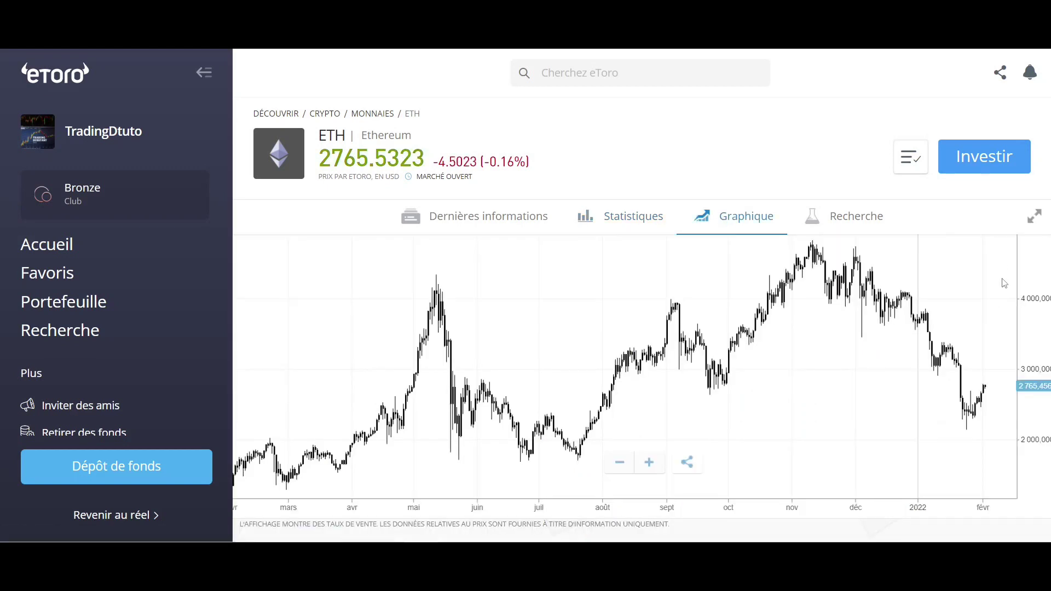
pyautogui.click(1035, 218)
pyautogui.click(922, 113)
pyautogui.click(941, 150)
# Review the chart's available time intervals and longer price history, and return to the normal-size chart
pyautogui.click(888, 114)
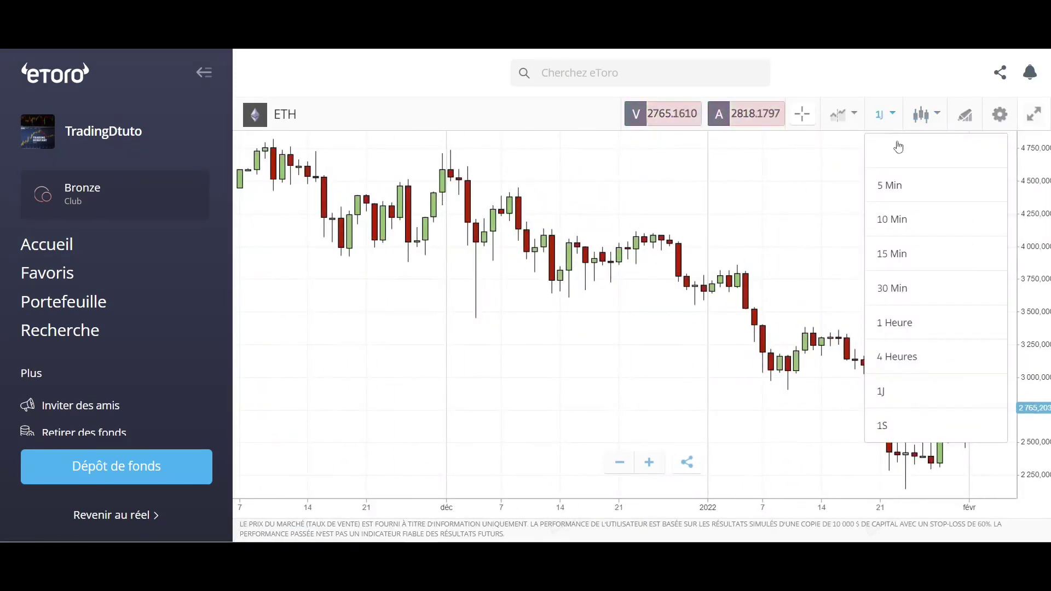
pyautogui.click(886, 114)
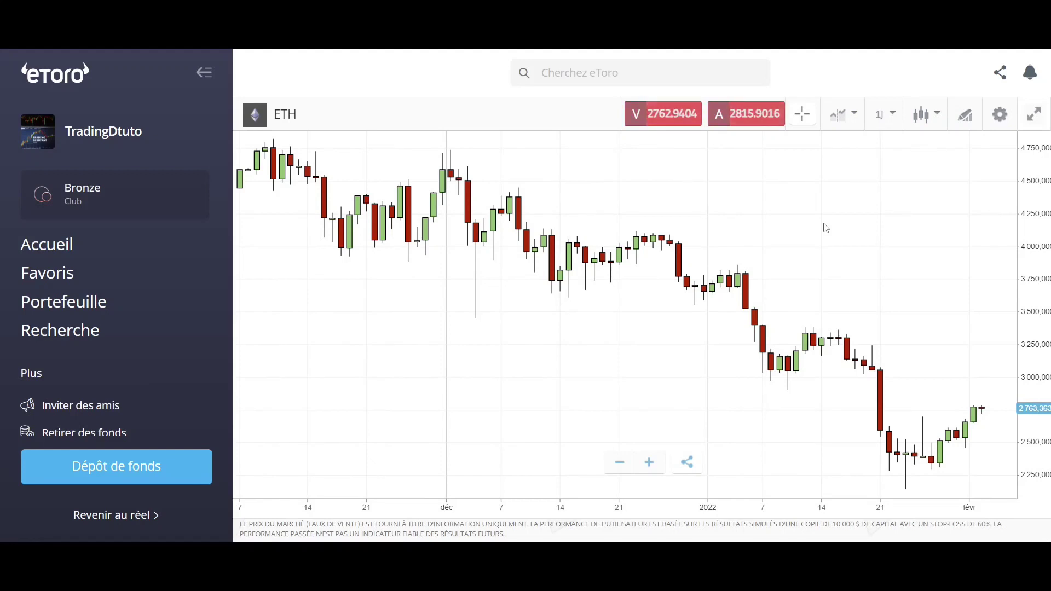
pyautogui.scroll(-3, 824, 226)
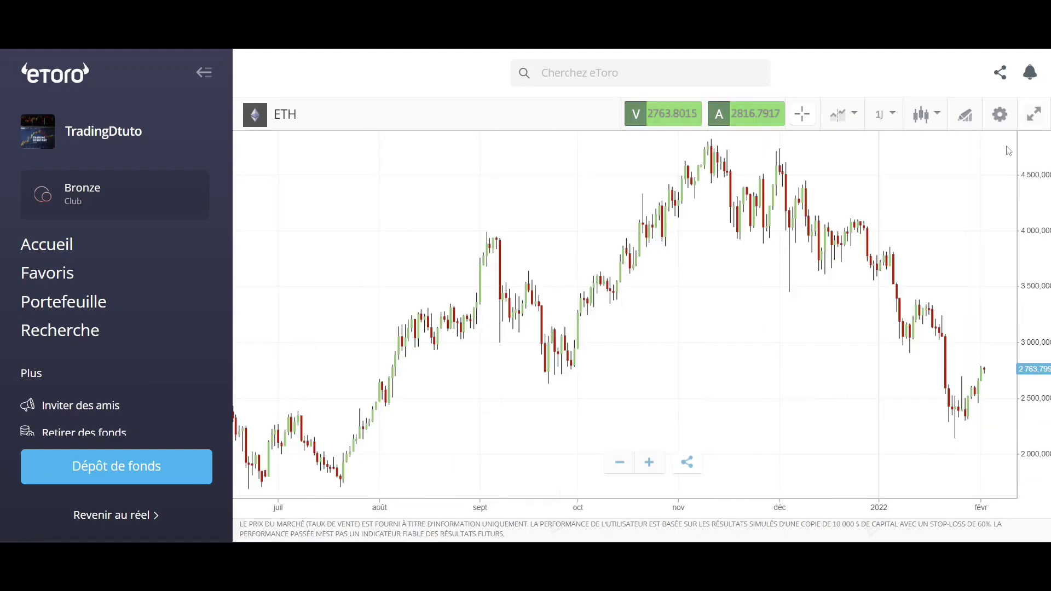
pyautogui.click(1034, 115)
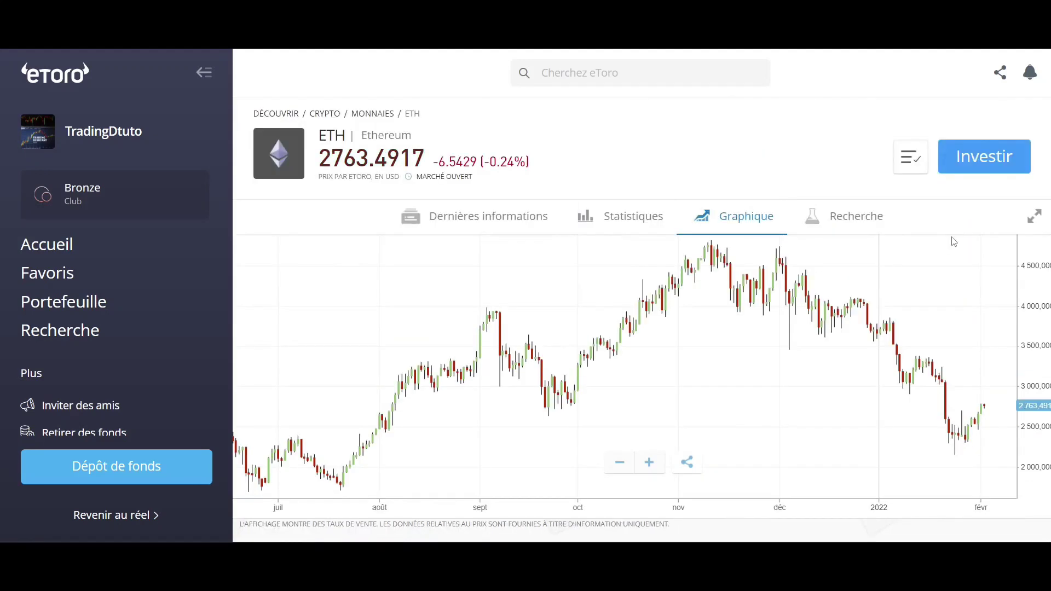
# Start an investment order for ETH and compare the sell side with the buy side, leaving it on buy
pyautogui.click(976, 164)
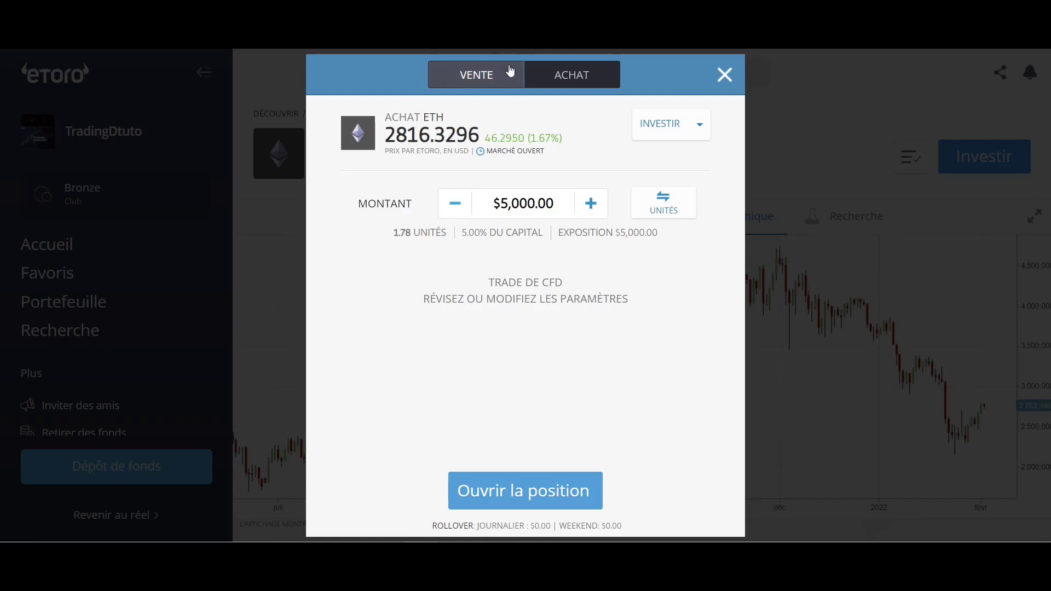
pyautogui.click(481, 79)
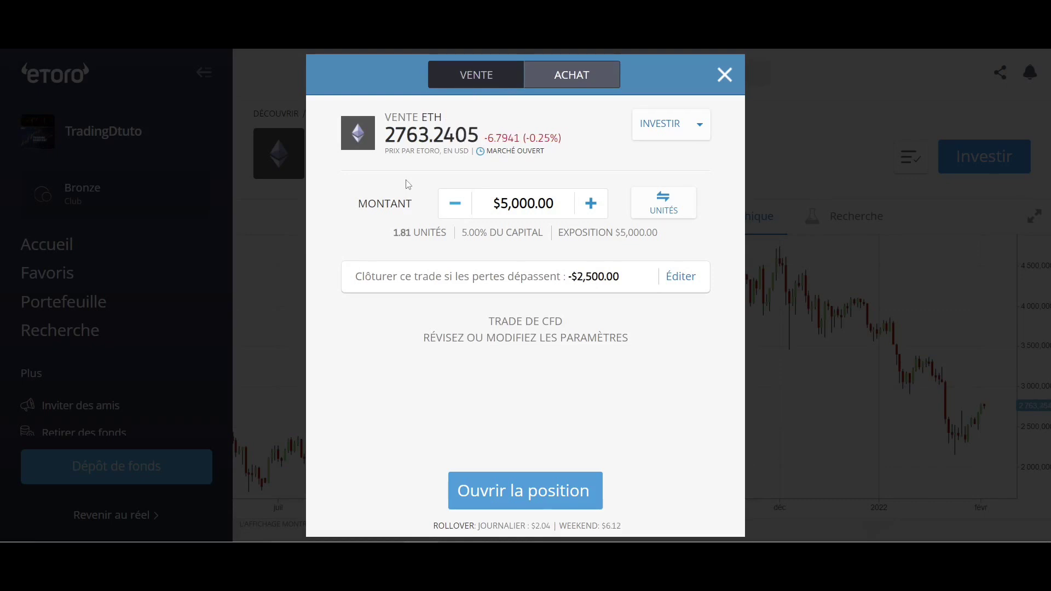
pyautogui.click(571, 75)
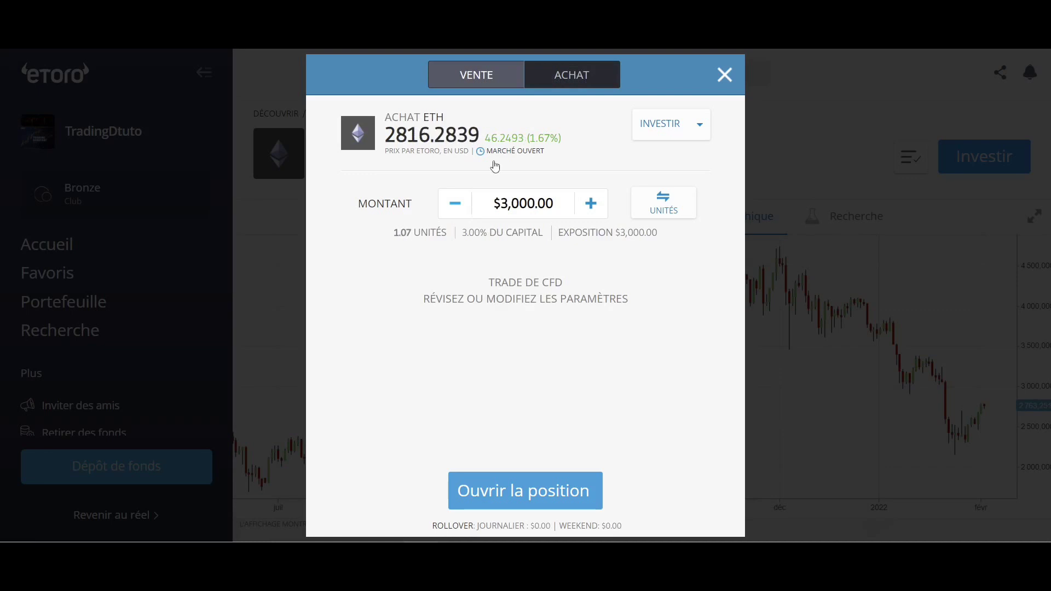
# Lower the ETH purchase amount to $10.00
pyautogui.click(455, 204)
pyautogui.click(454, 204)
pyautogui.click(455, 203)
pyautogui.click(454, 203)
pyautogui.click(454, 203)
pyautogui.click(454, 204)
pyautogui.click(455, 203)
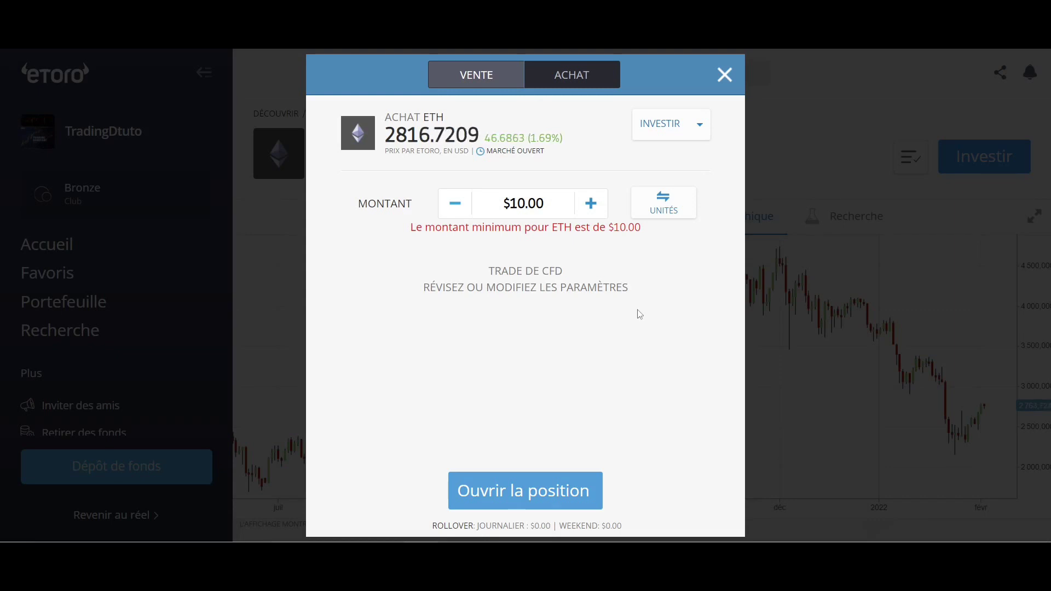
# Check the rollover fees for selling and buying, and open the $10.00 ETH buy position
pyautogui.click(479, 75)
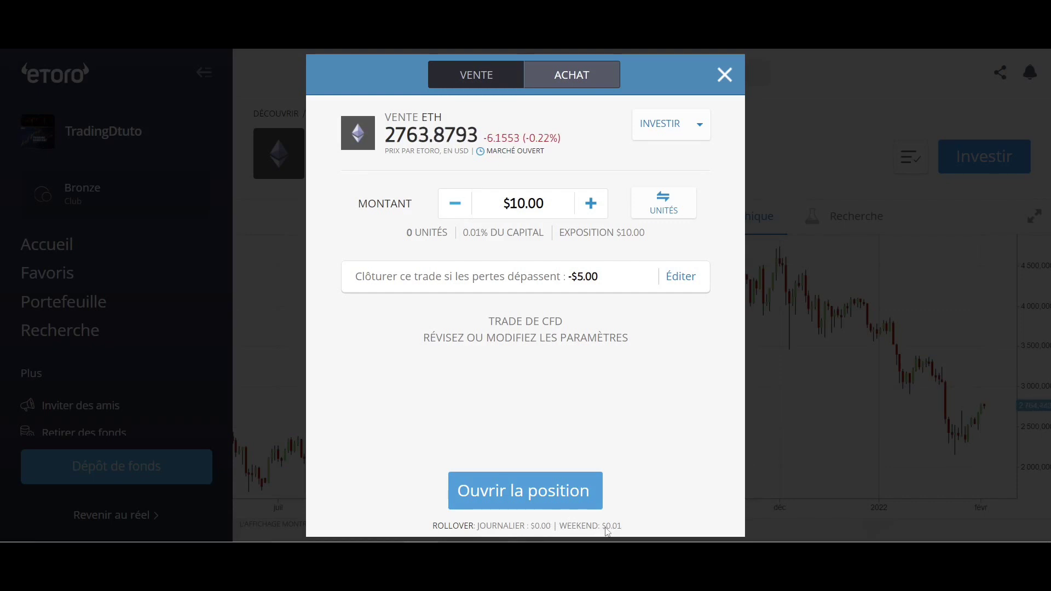
pyautogui.click(565, 83)
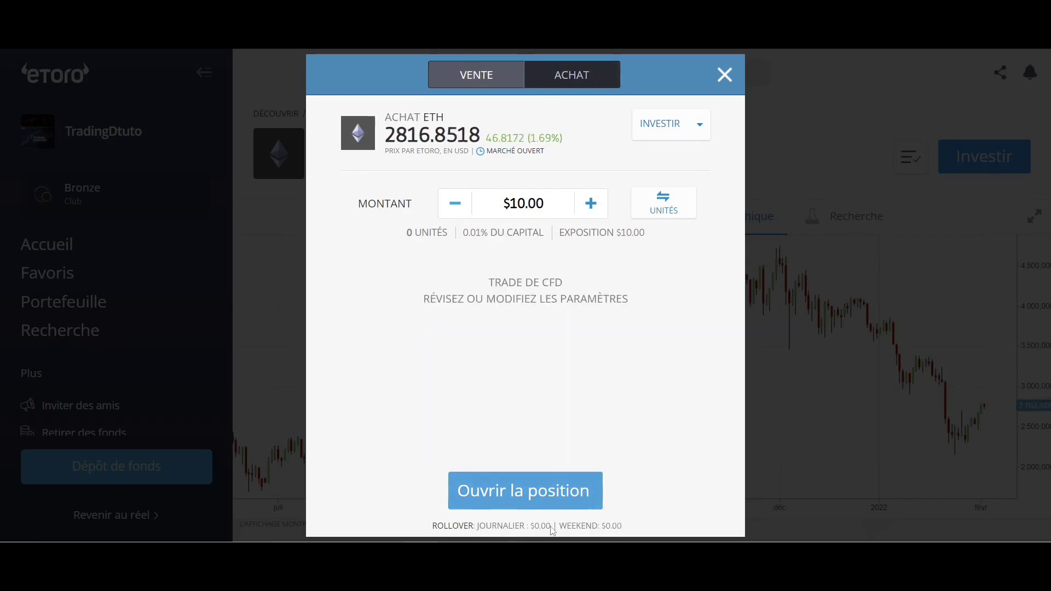
pyautogui.click(526, 502)
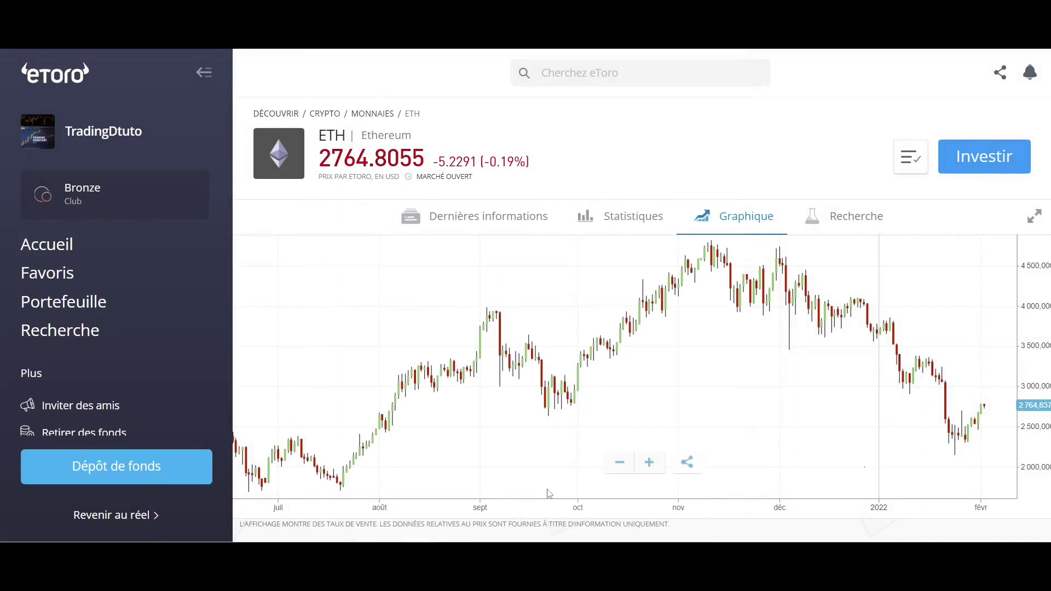
# Find the $10.00 ETH position in the portfolio and close it
pyautogui.click(87, 301)
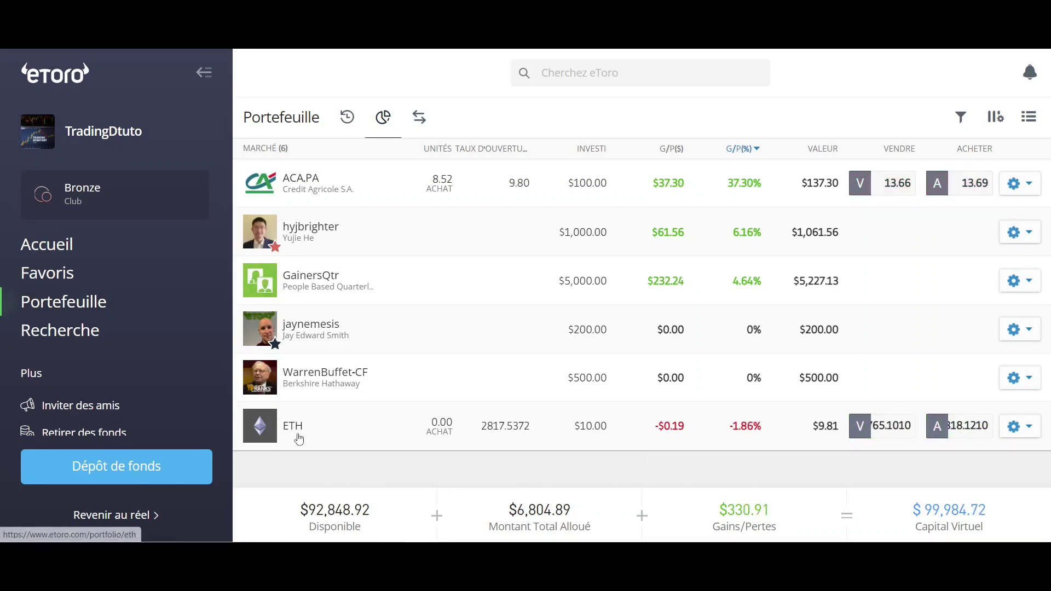
pyautogui.click(318, 443)
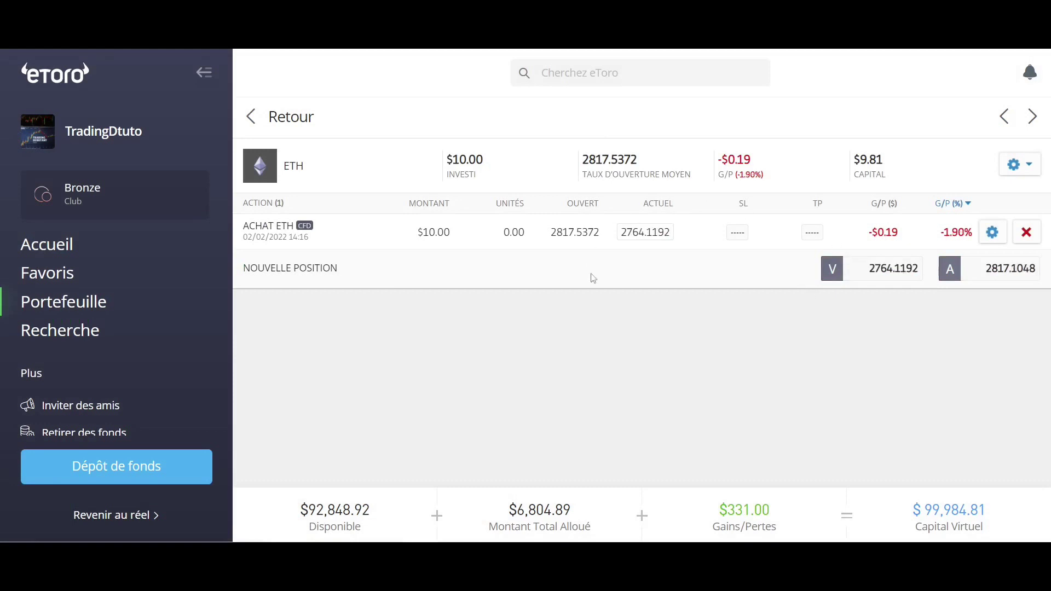
pyautogui.click(1030, 235)
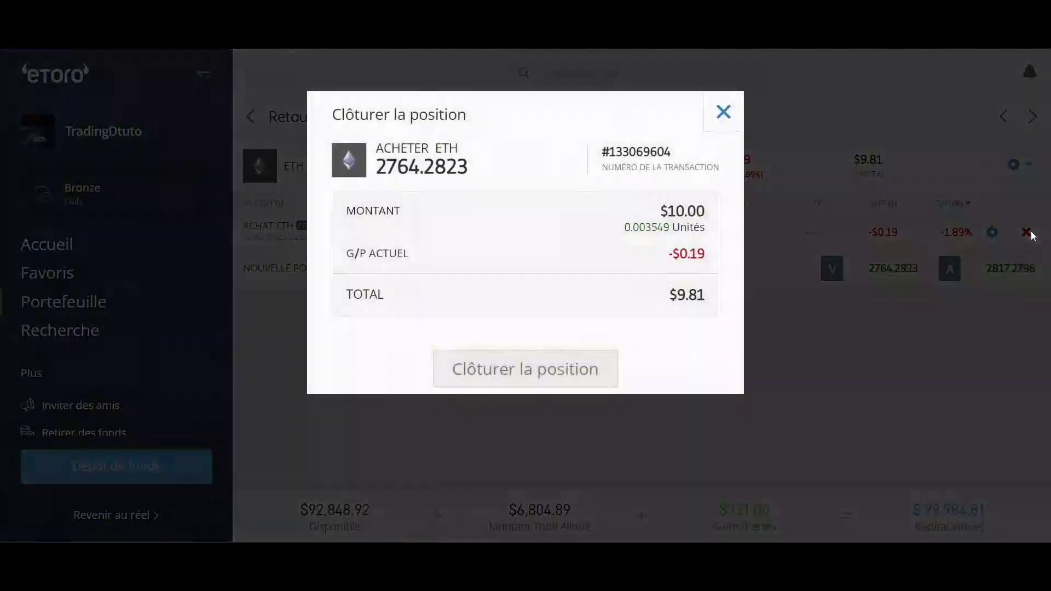
pyautogui.click(509, 378)
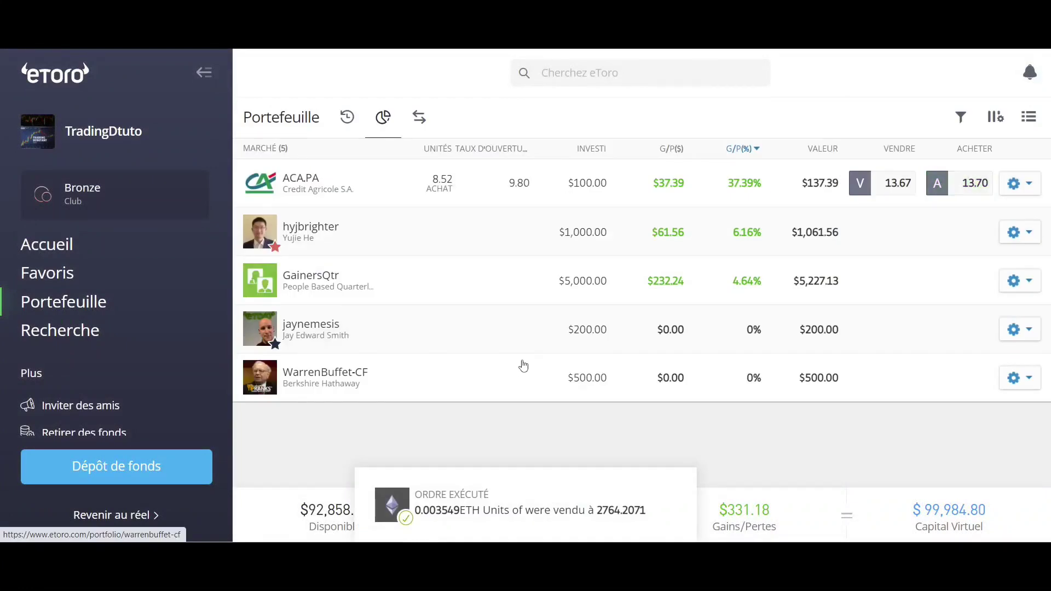